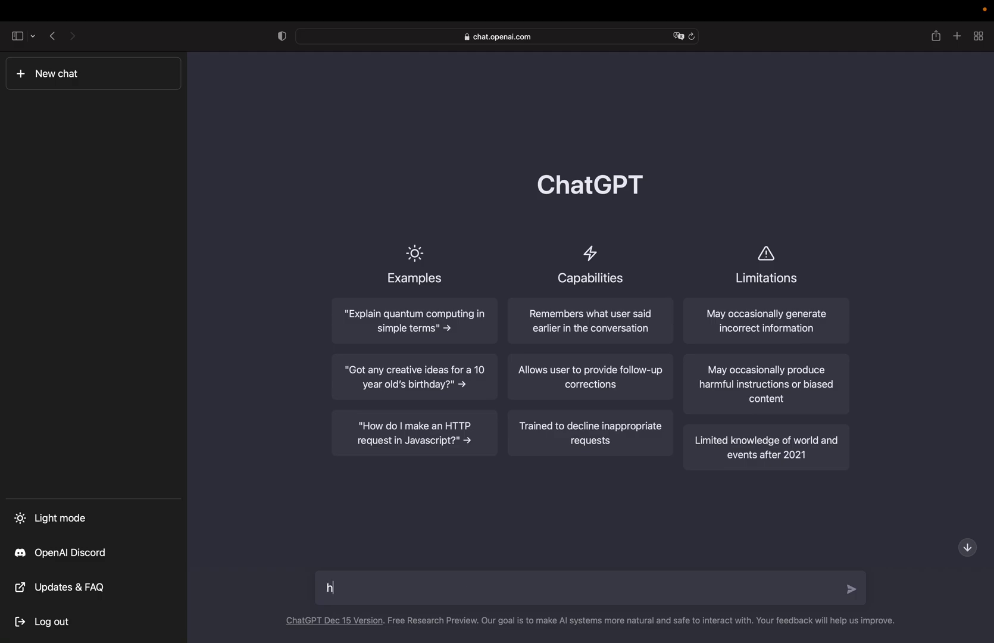
Send 'hi' to ChatGPT, then start typing a request for a script printing 1 to 10.
type("i")
key("Return")
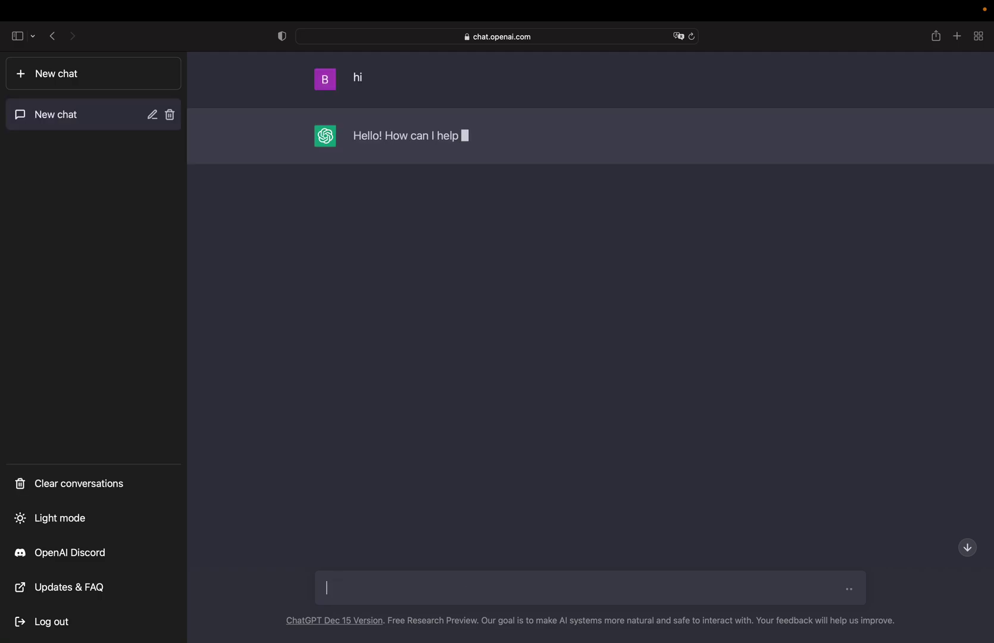
type("write me a script printing numbers from 1 - 10")
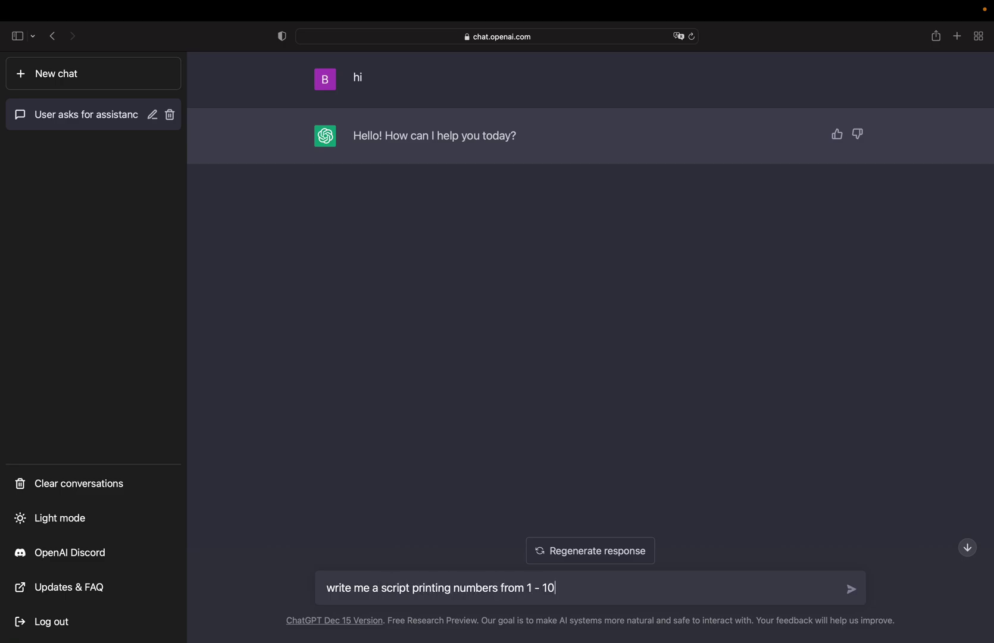
Send the request for a script that prints the numbers 1 to 10.
key("Return")
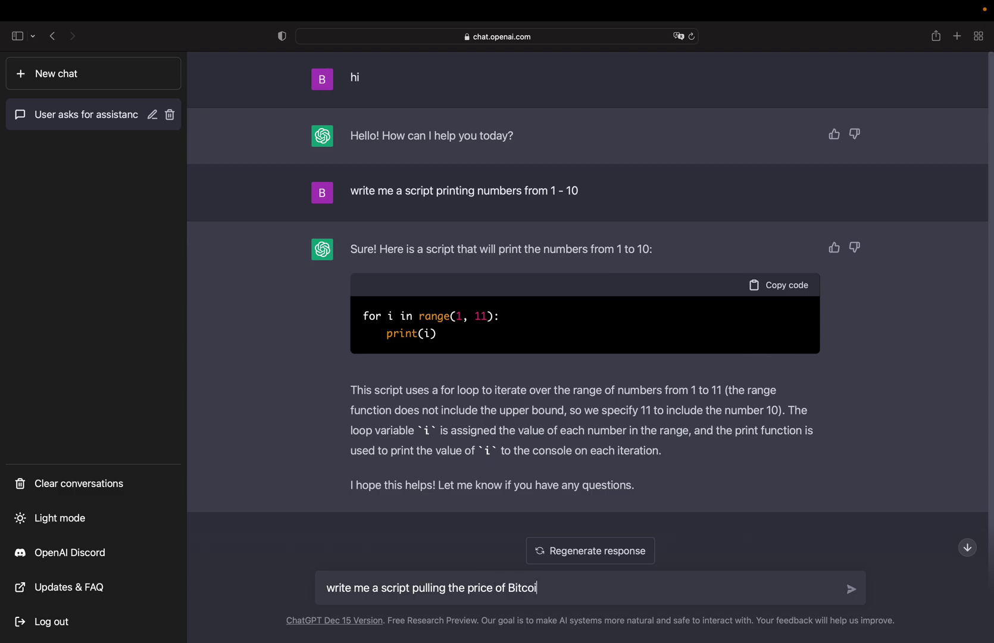
Send the request for a Python script that pulls the Bitcoin price.
key("Return")
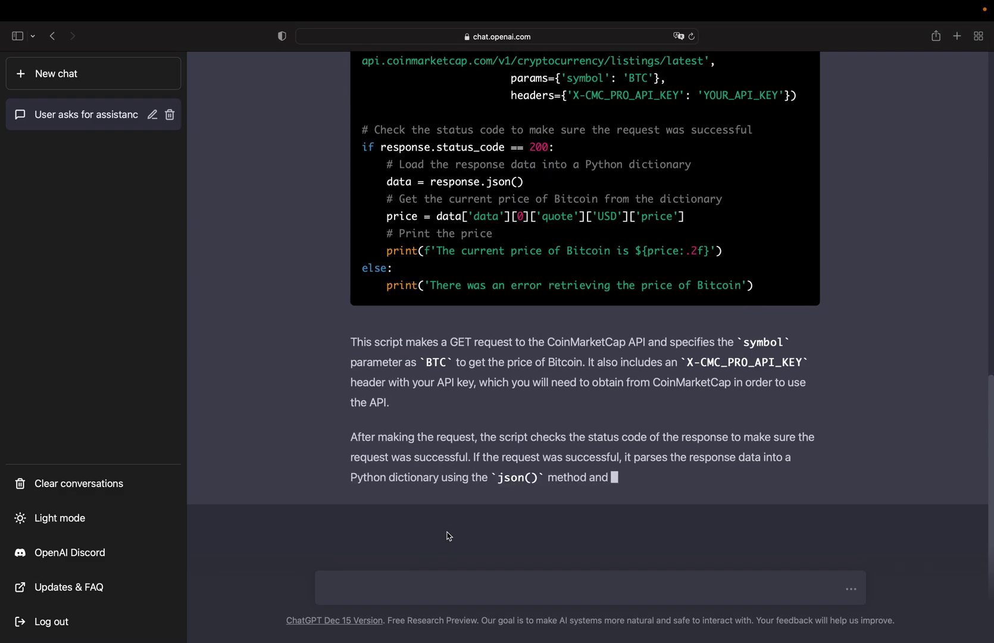
Reply 'thanks but I need it for the Binance API' to get a Binance version.
type("thanks but I Nee")
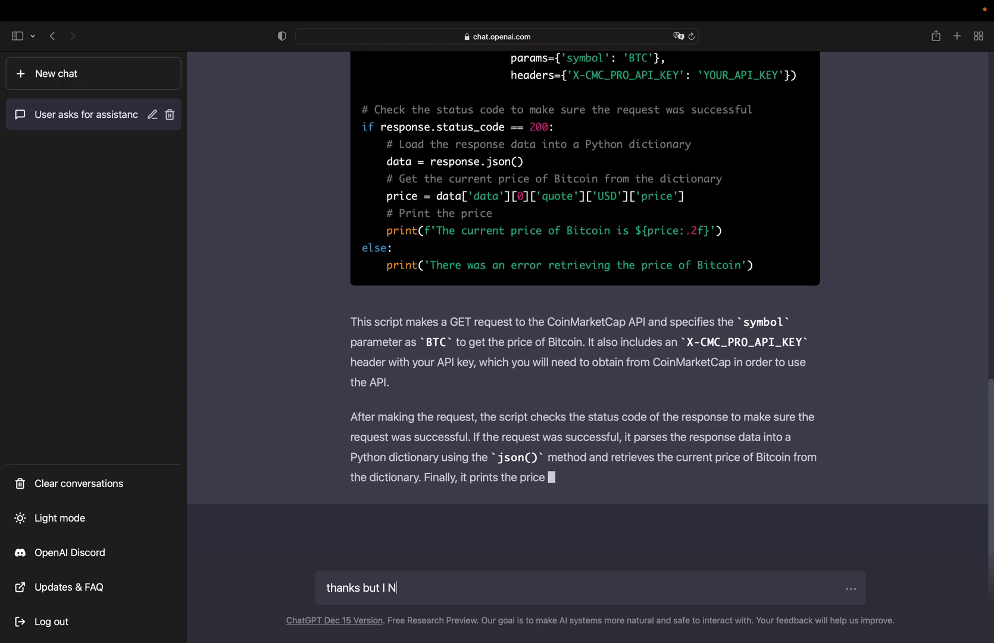
key("BackSpace")
key("BackSpace")
key("BackSpace")
type("need it fo")
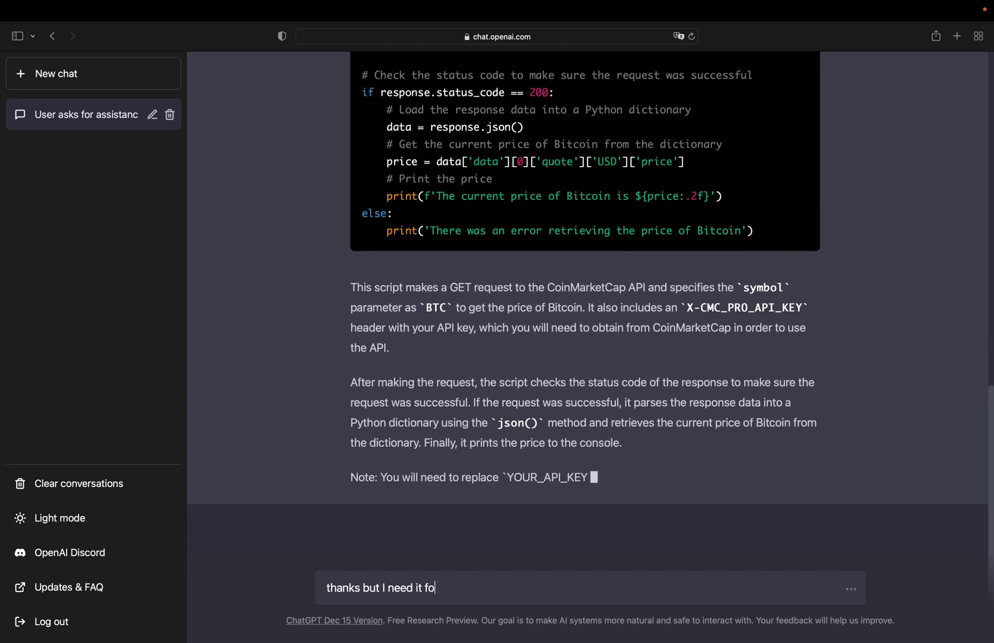
type("r the Binance API")
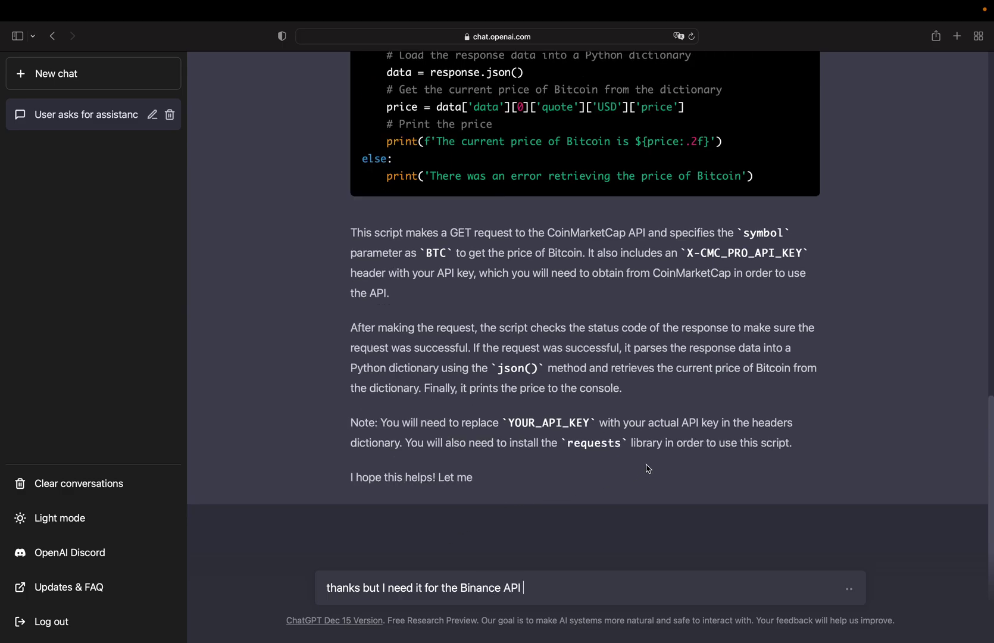
key("Return")
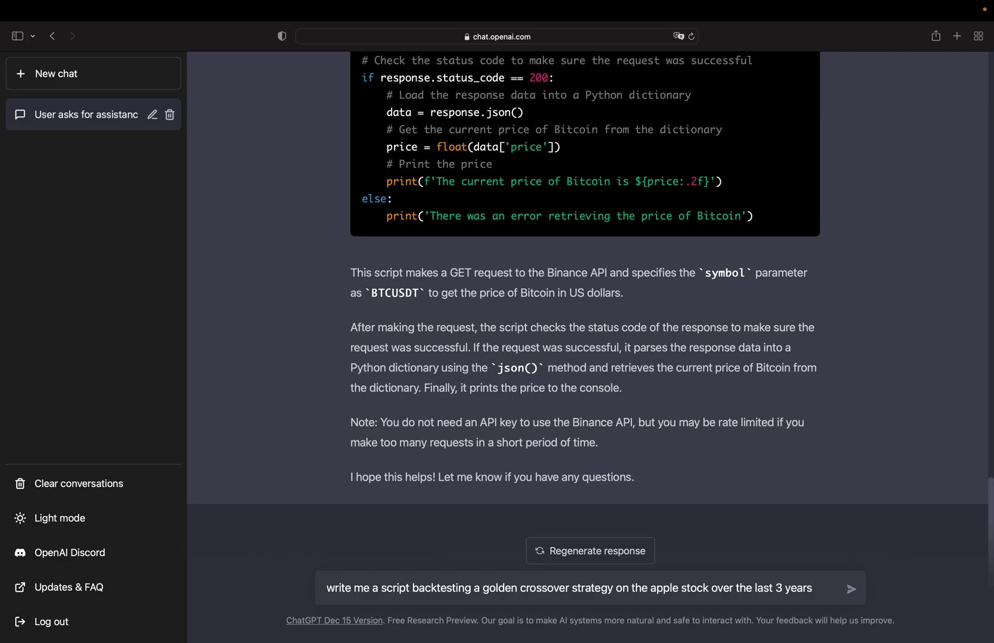
Send the golden-crossover backtest request for Apple stock.
key("Return")
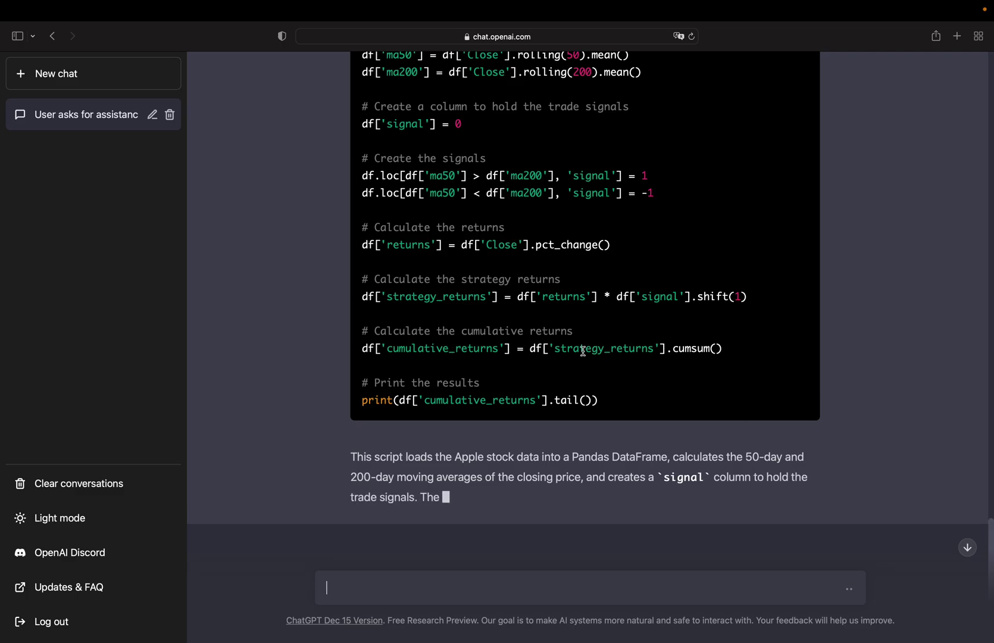
Highlight the Close pct_change and strategy returns cumsum code lines to inspect them.
left_click_drag(727, 348, 365, 353)
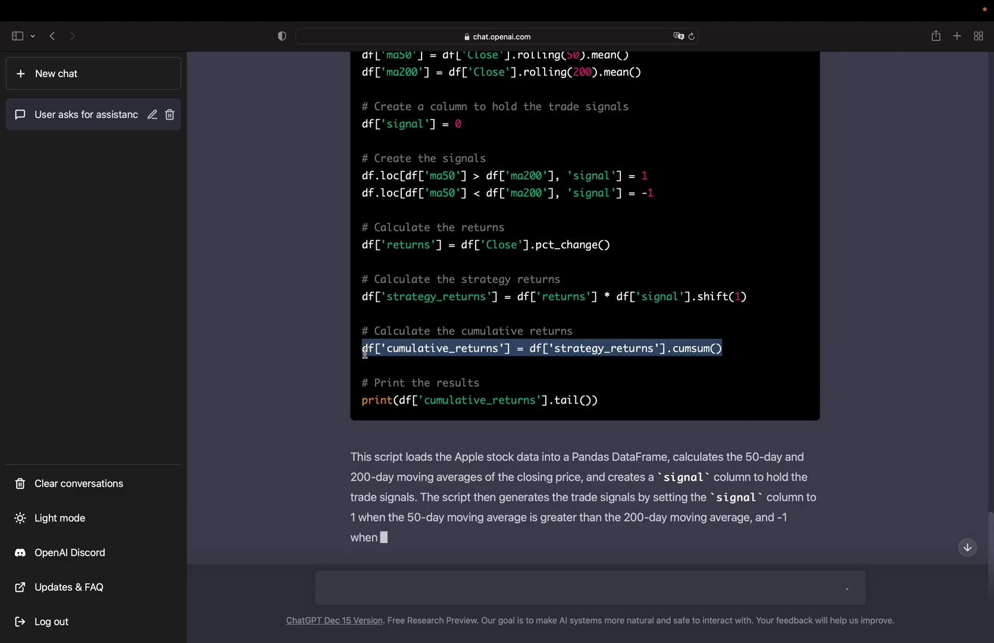
left_click(365, 353)
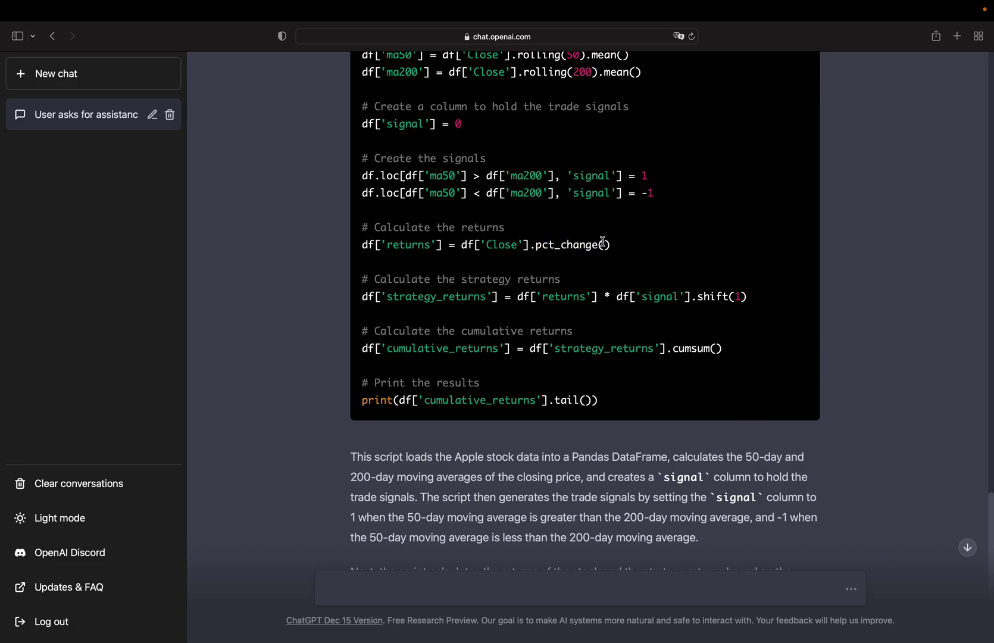
left_click_drag(728, 352, 530, 348)
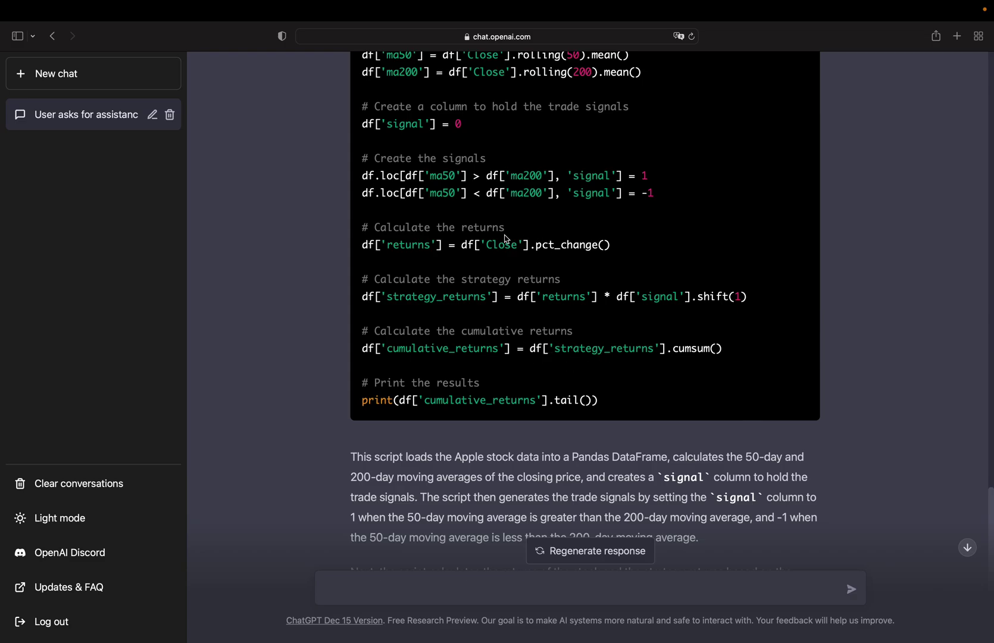
left_click_drag(460, 244, 626, 248)
left_click(627, 248)
left_click_drag(530, 348, 689, 350)
left_click(689, 350)
scroll(627, 390, "down", 5)
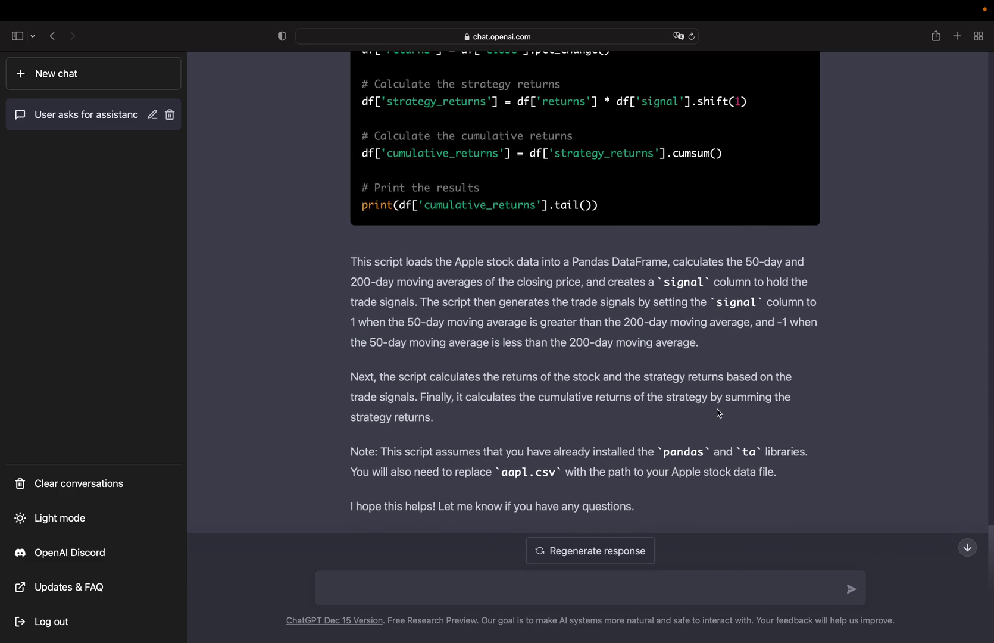
scroll(718, 285, "up", 5)
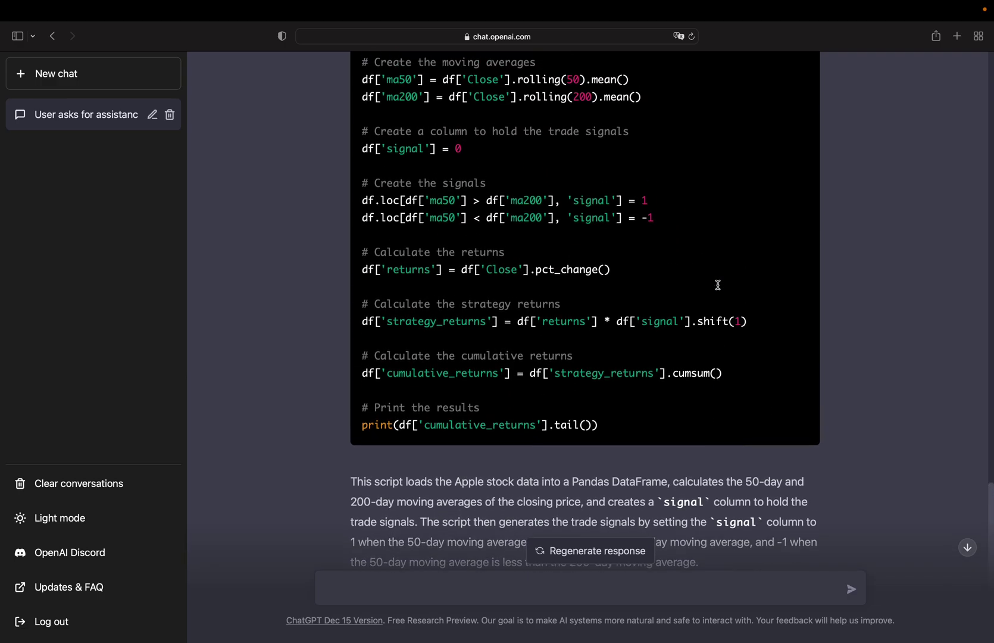
scroll(721, 290, "up", 4)
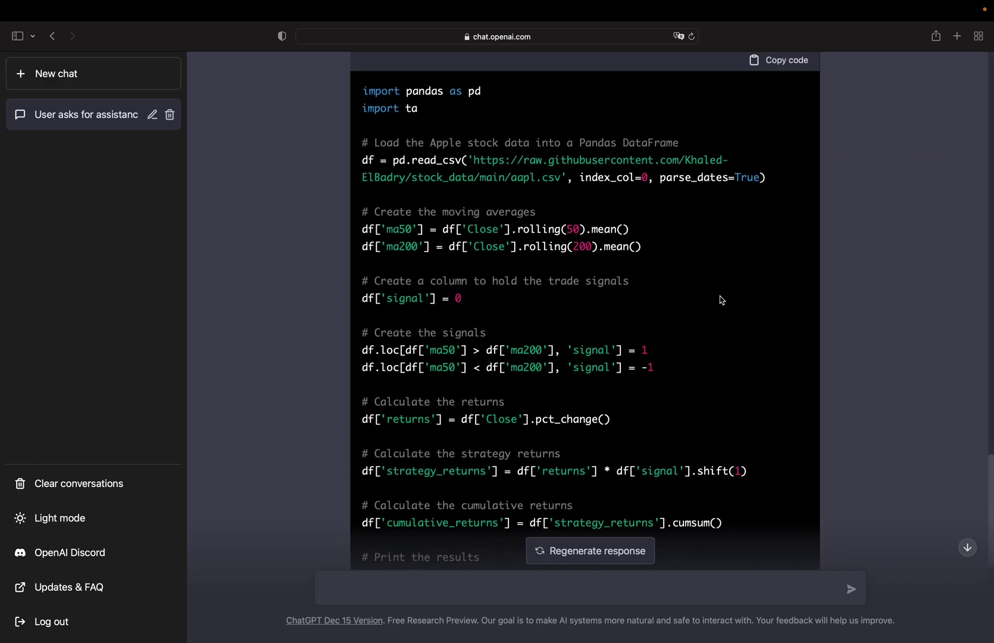
scroll(721, 299, "down", 3)
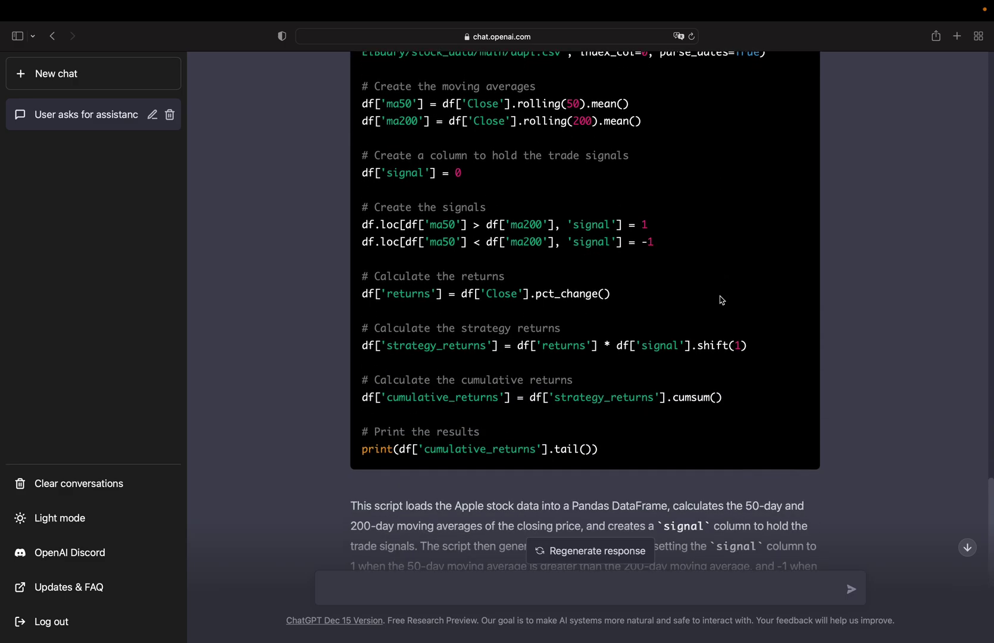
scroll(722, 300, "down", 3)
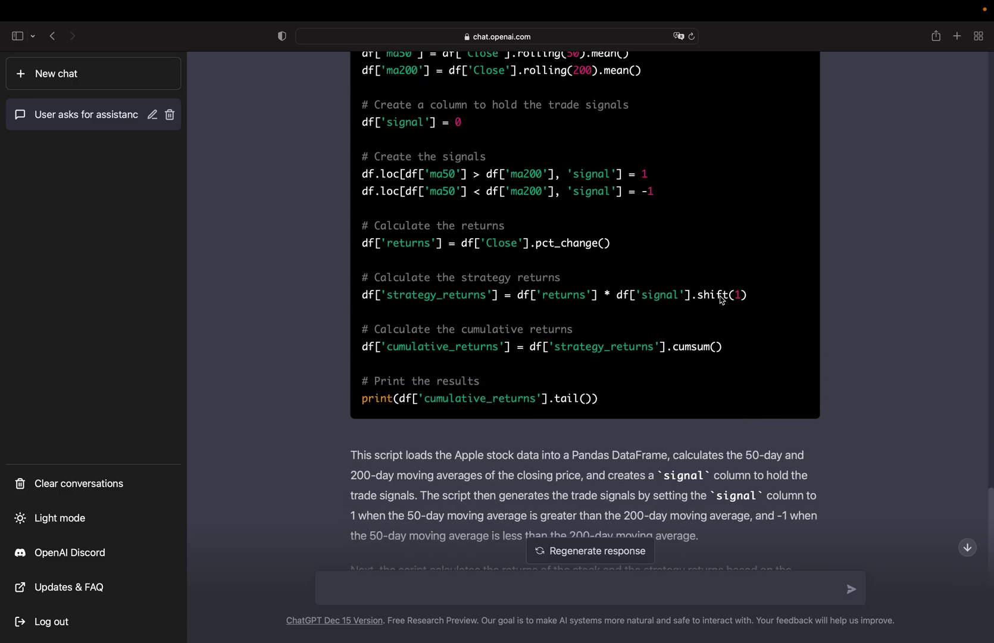
scroll(721, 297, "down", 1)
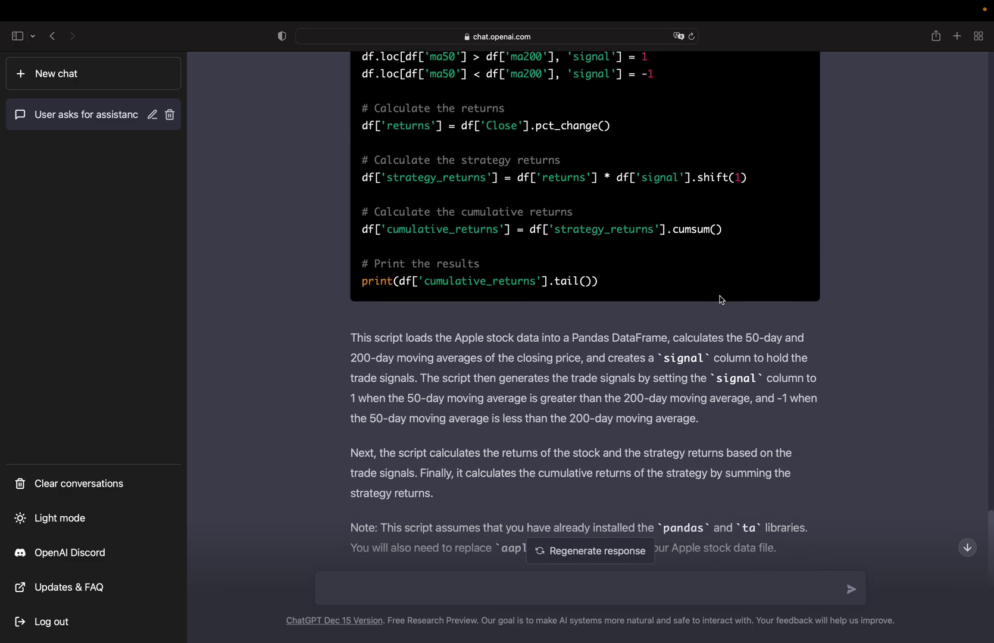
scroll(721, 299, "up", 5)
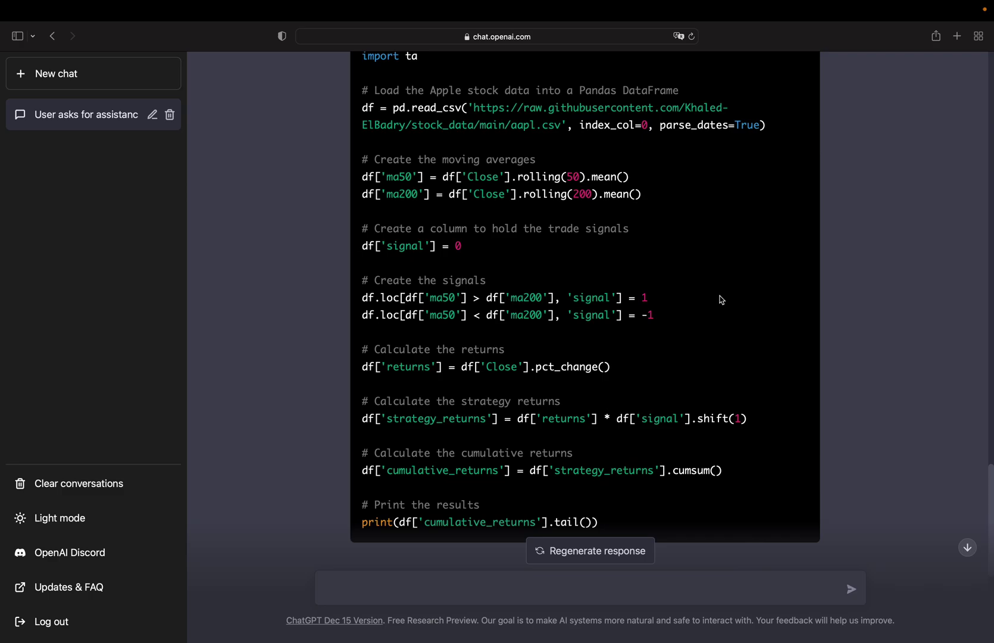
scroll(721, 300, "down", 6)
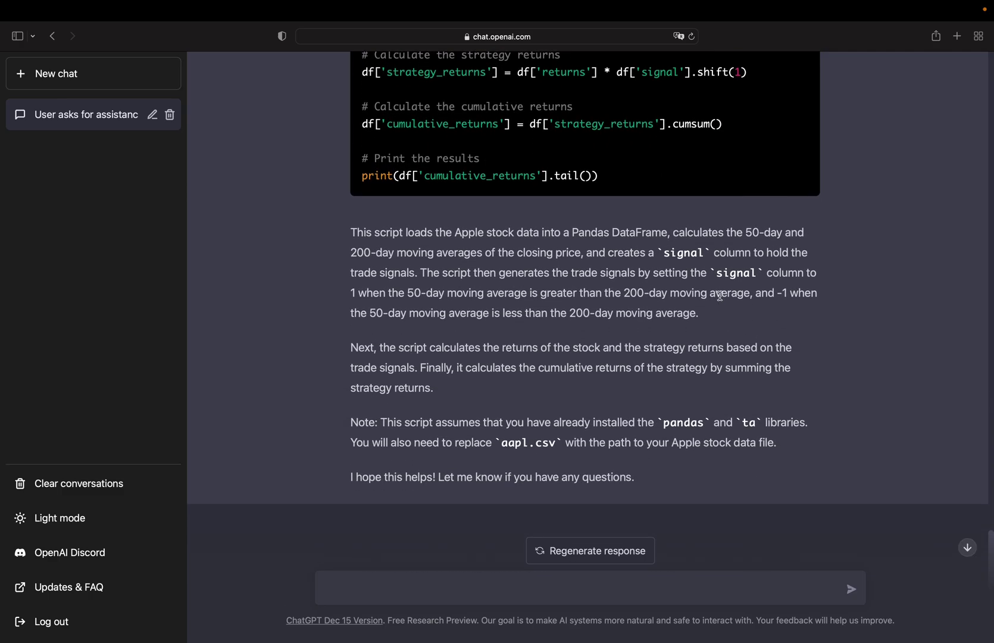
Ask ChatGPT 'What is the Value at risk?' in a new message.
left_click(427, 587)
type("What is the Value at risk?")
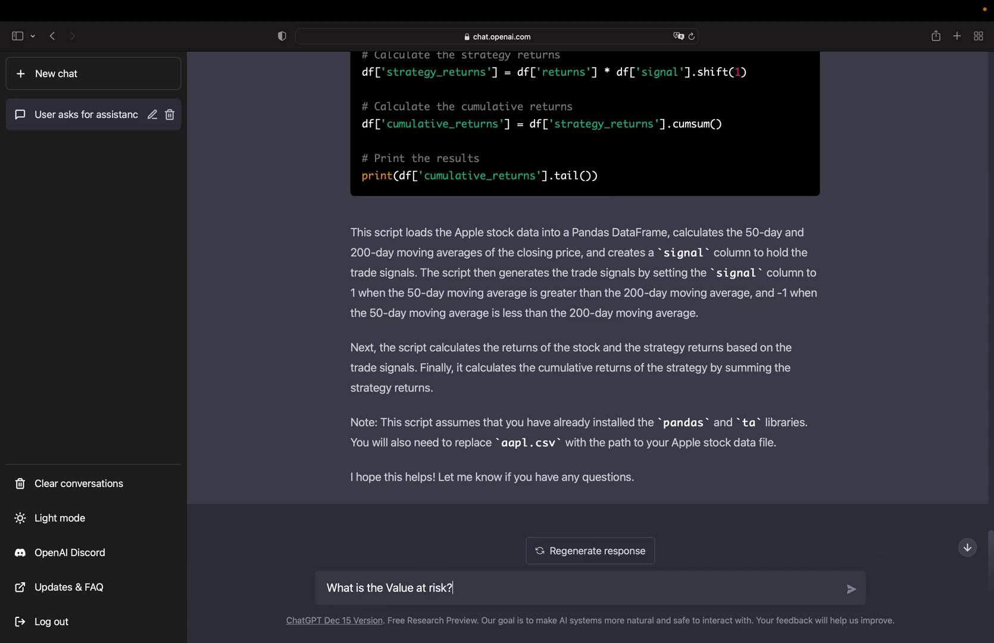
key("Return")
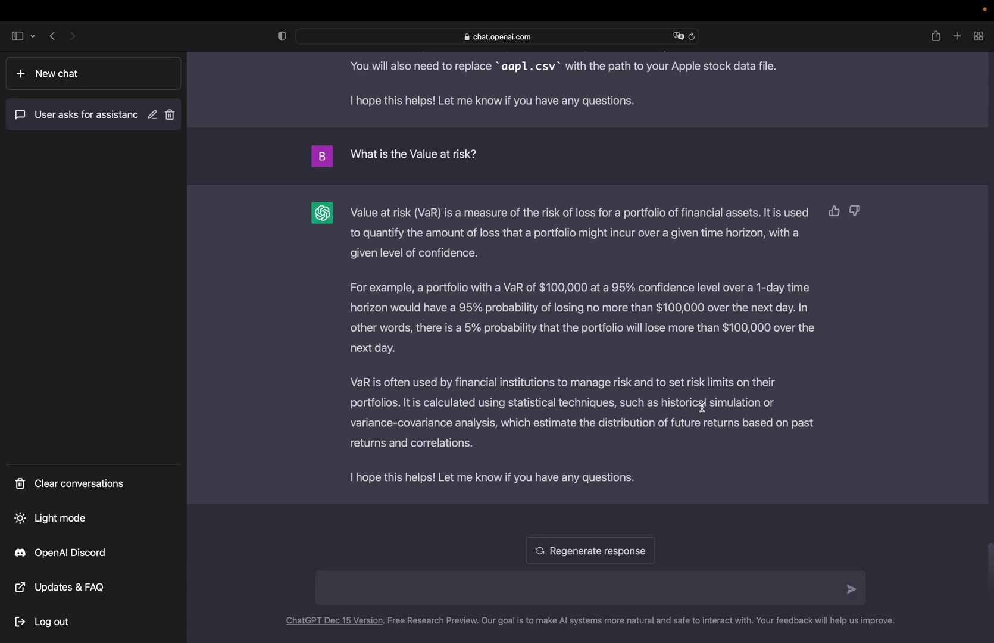
Ask ChatGPT to show how to calculate VaR for a portfolio of assets.
type("Can you show me how the VaR is")
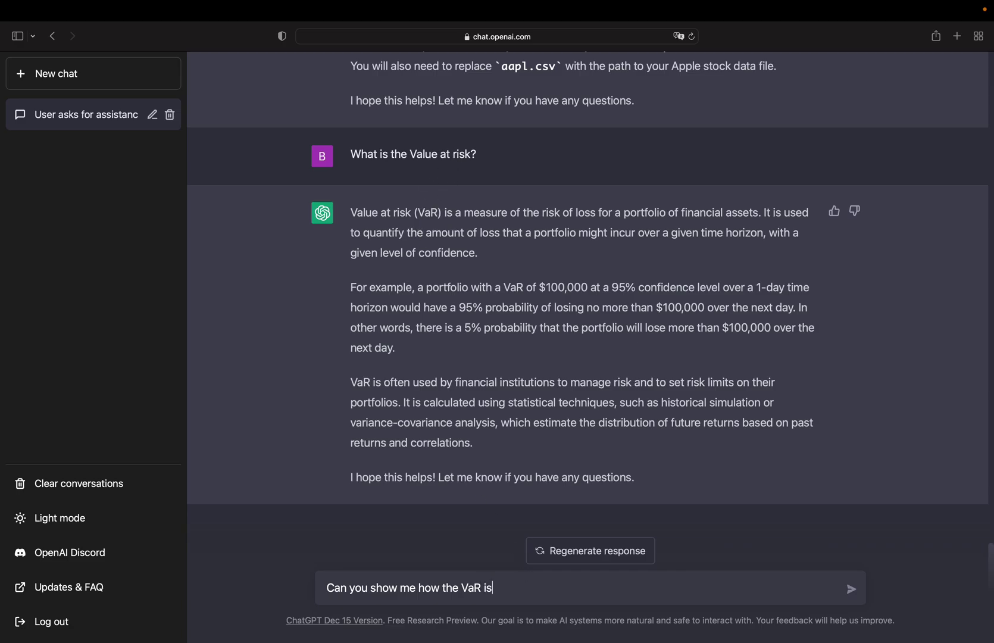
type("ulated for a portfolio of assets?")
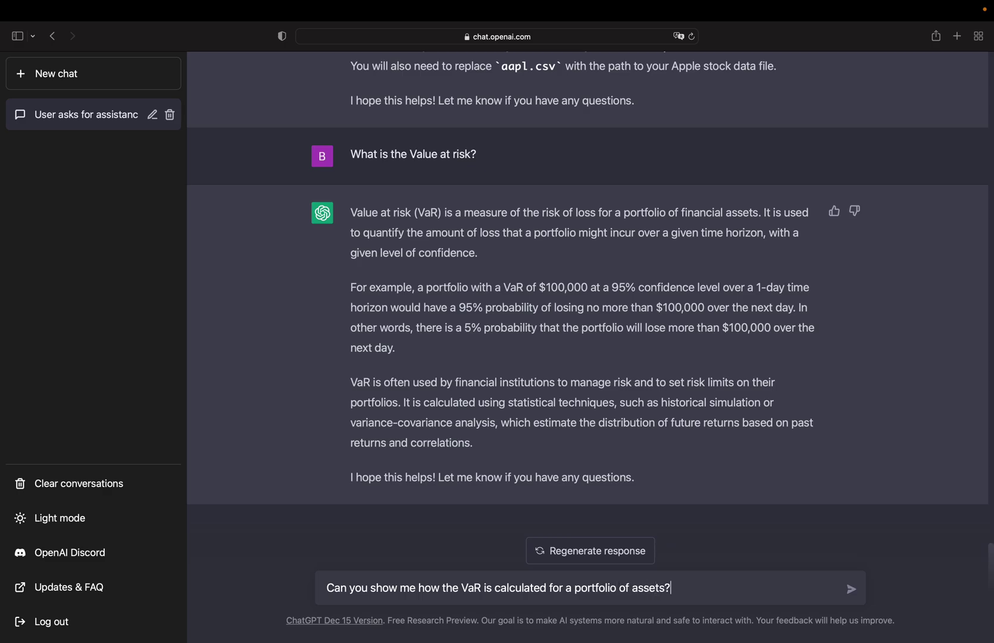
key("Return")
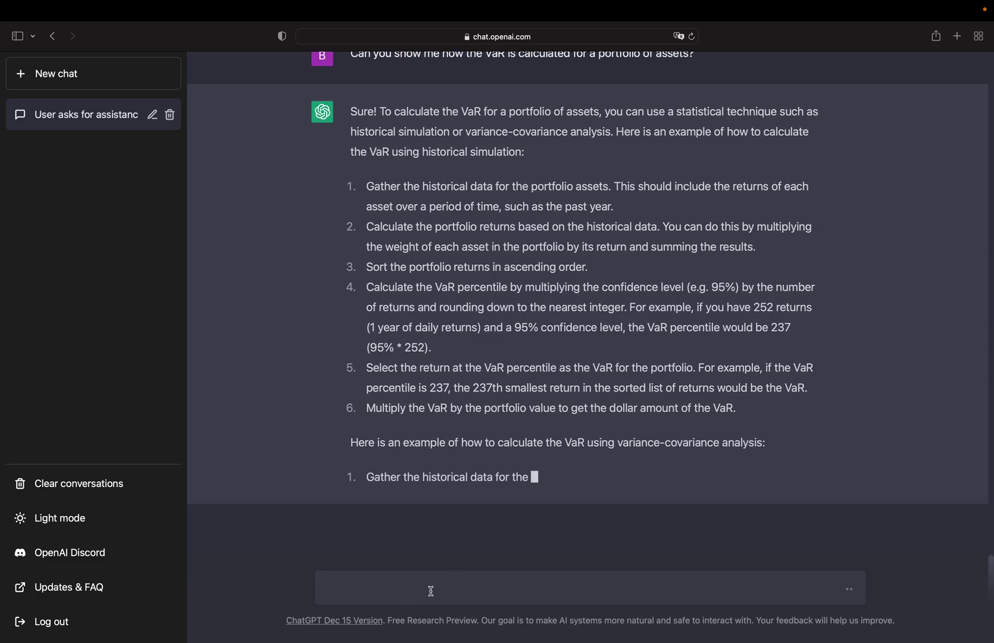
Send 'Could you please write me a script to calculate it?' after reviewing the answer.
type("Could you please write me ")
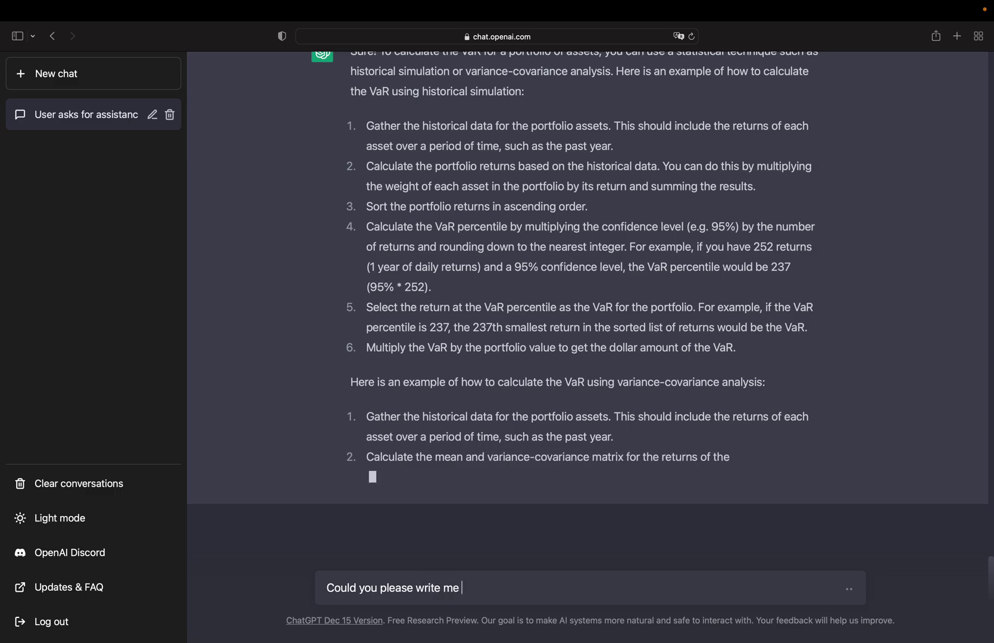
type("a script to calculate it?")
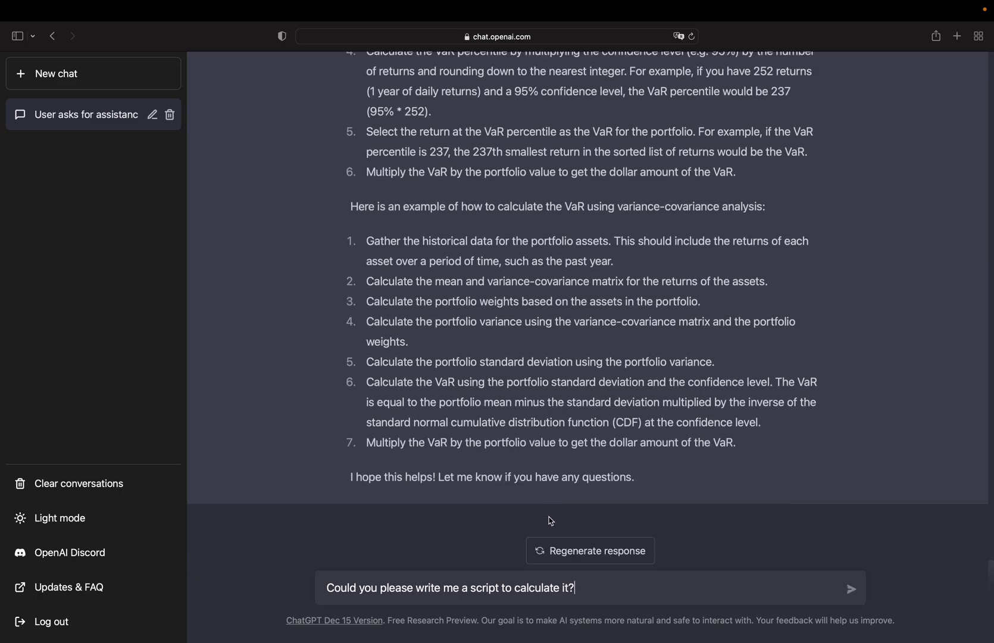
scroll(595, 329, "up", 5)
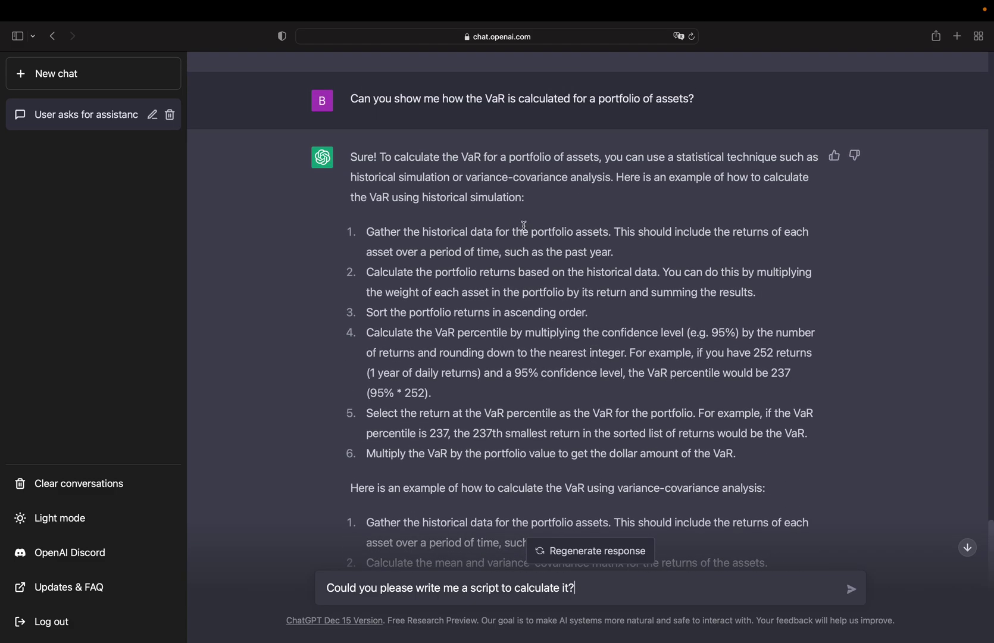
scroll(511, 308, "down", 1)
scroll(511, 308, "down", 4)
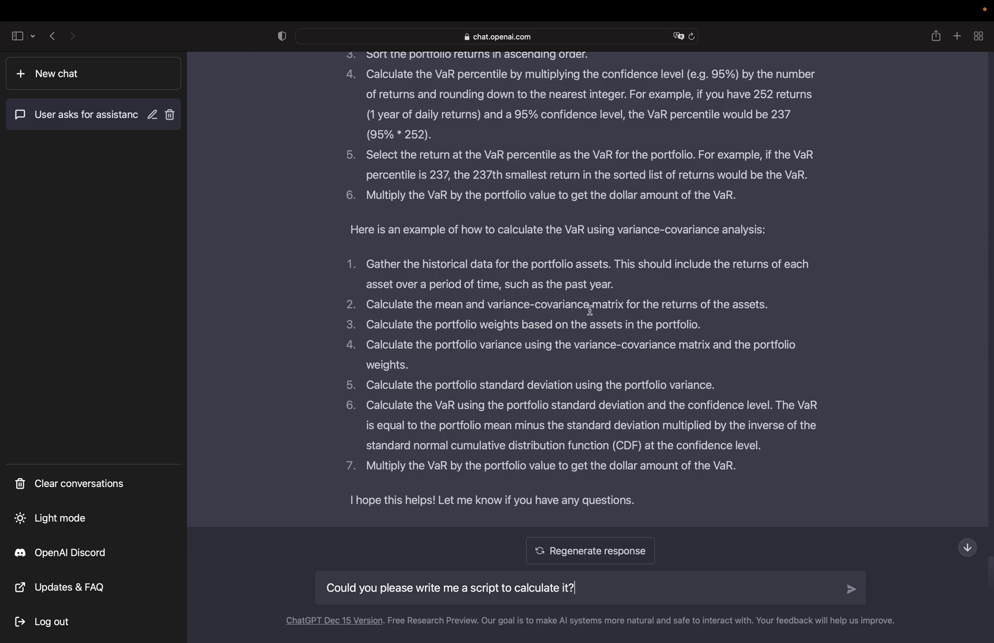
scroll(590, 309, "down", 1)
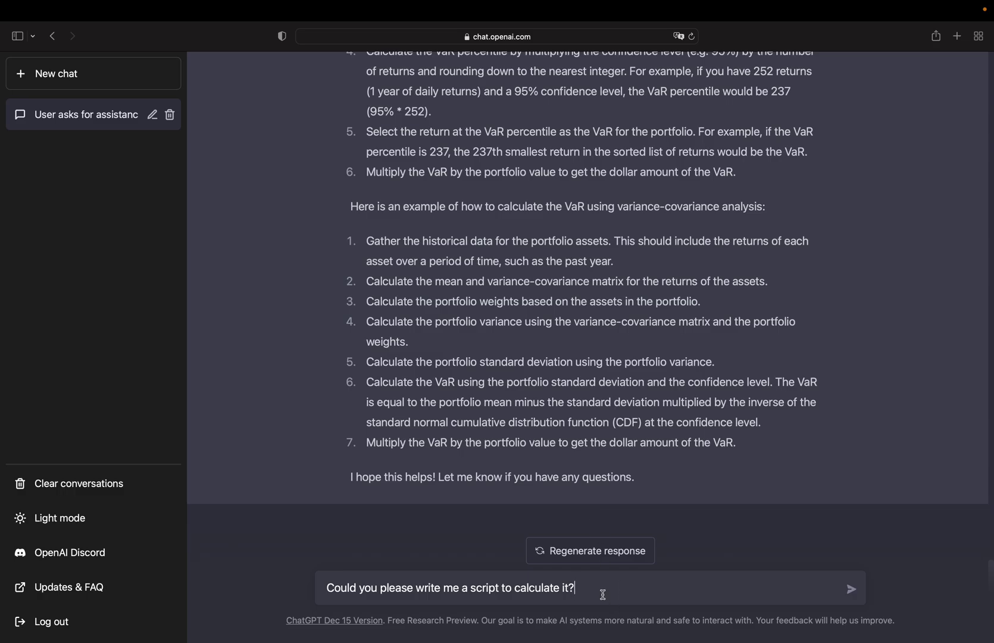
key("Return")
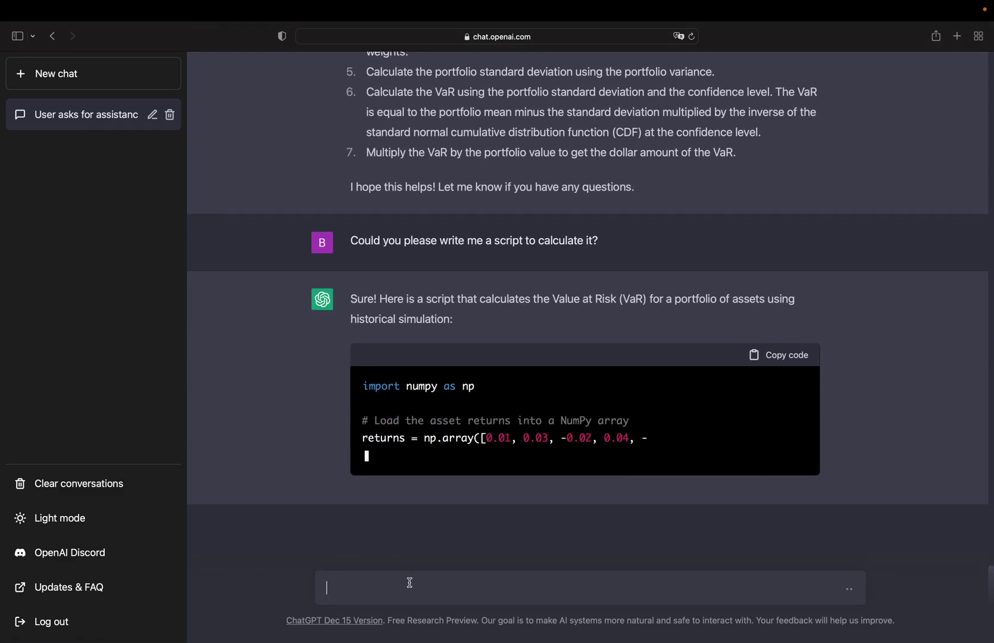
Draft a follow-up asking for the calculation using the variance-covariance approach.
type("Could you sho")
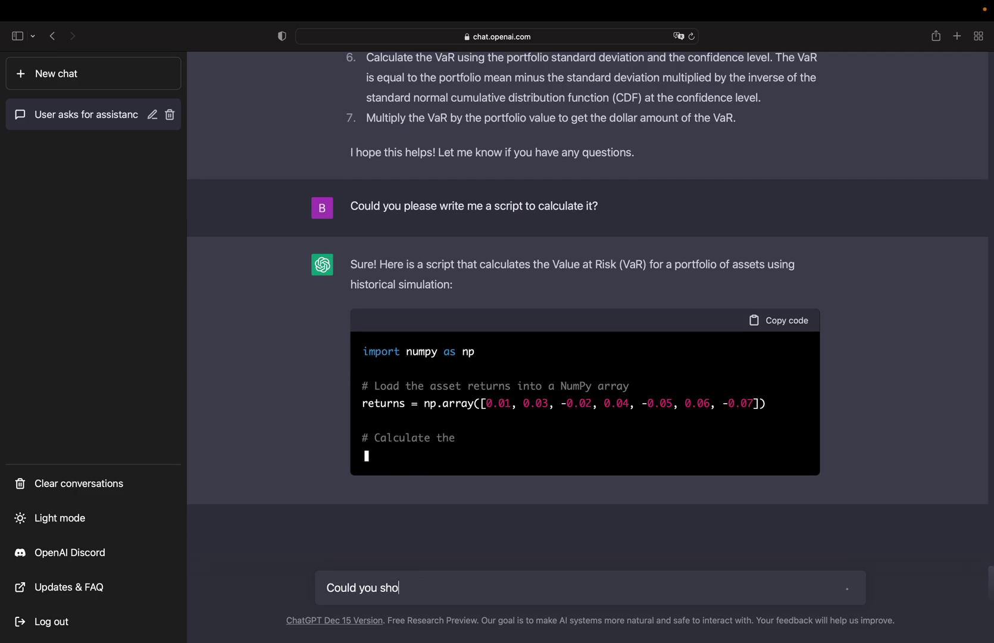
type("w me the ca")
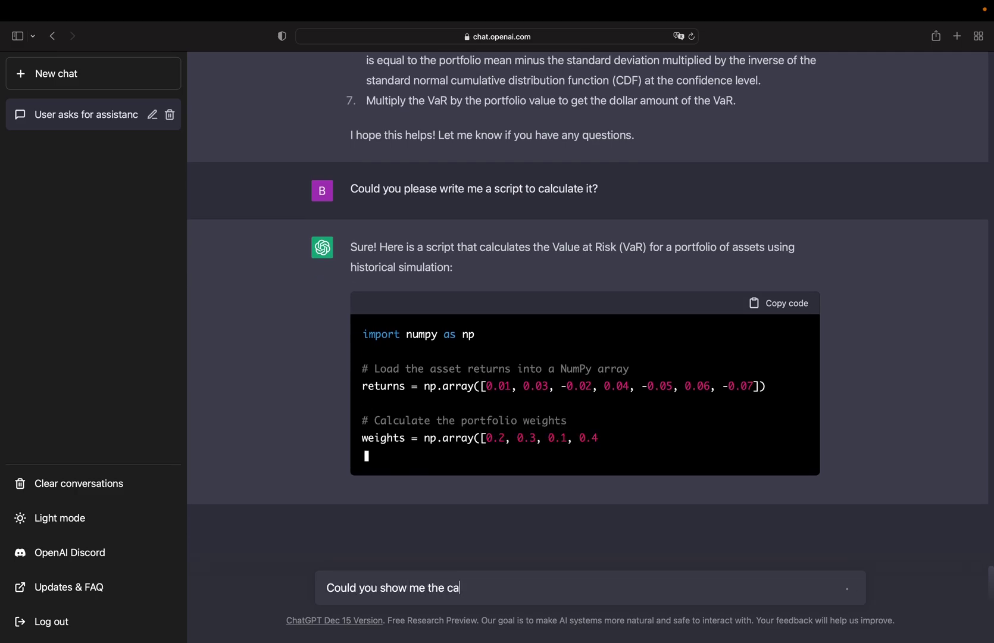
type("lculation for a")
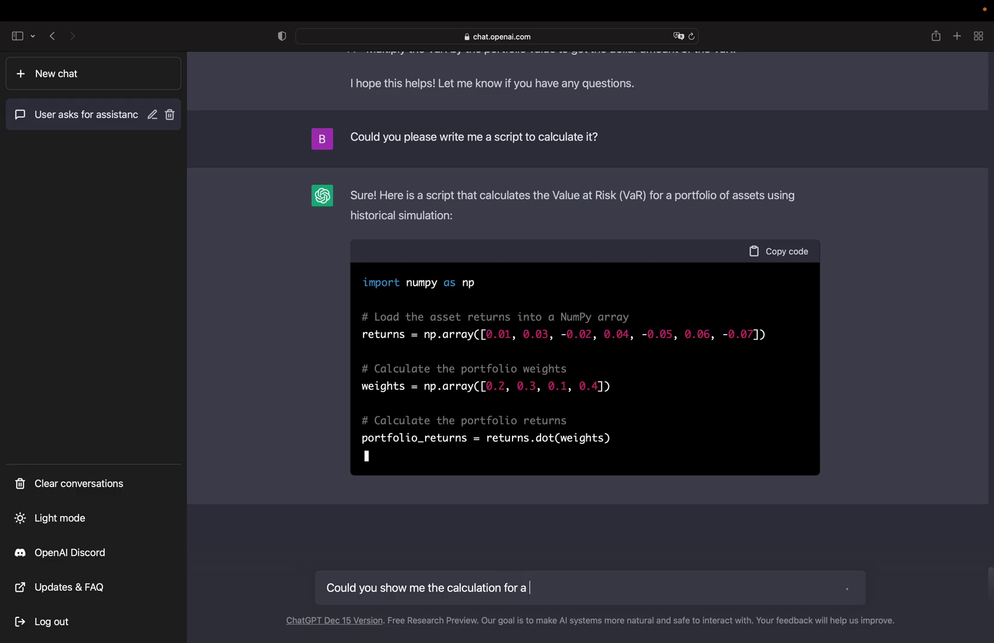
key("BackSpace")
type("the varian")
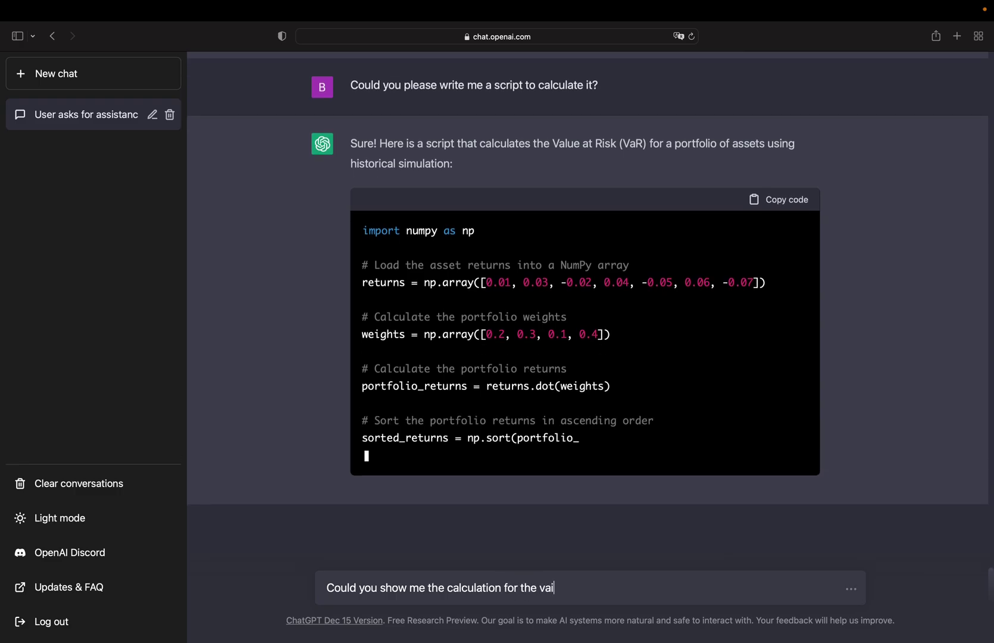
type("ce-co")
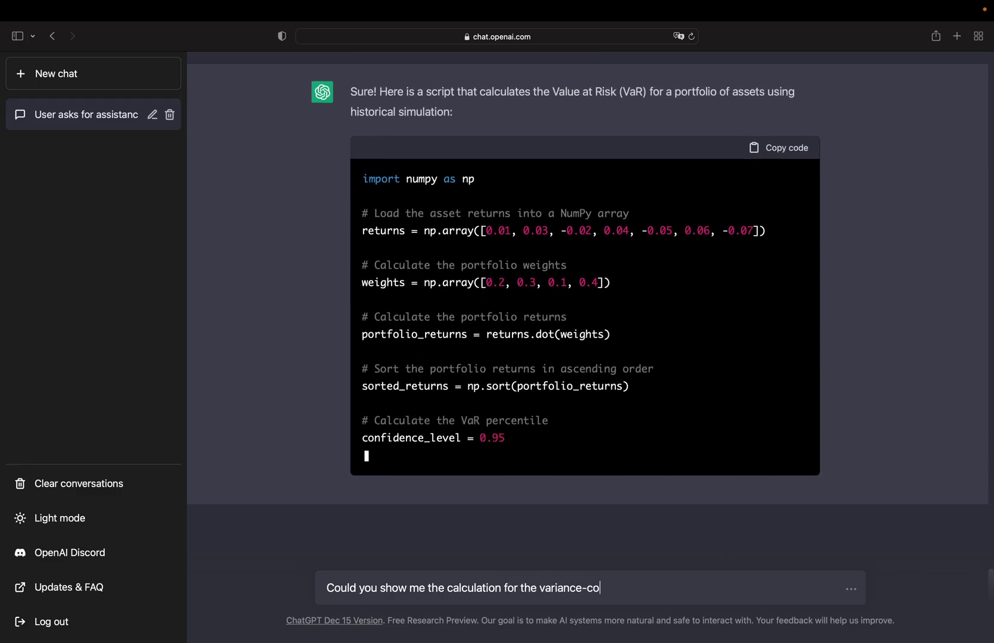
type("variance app")
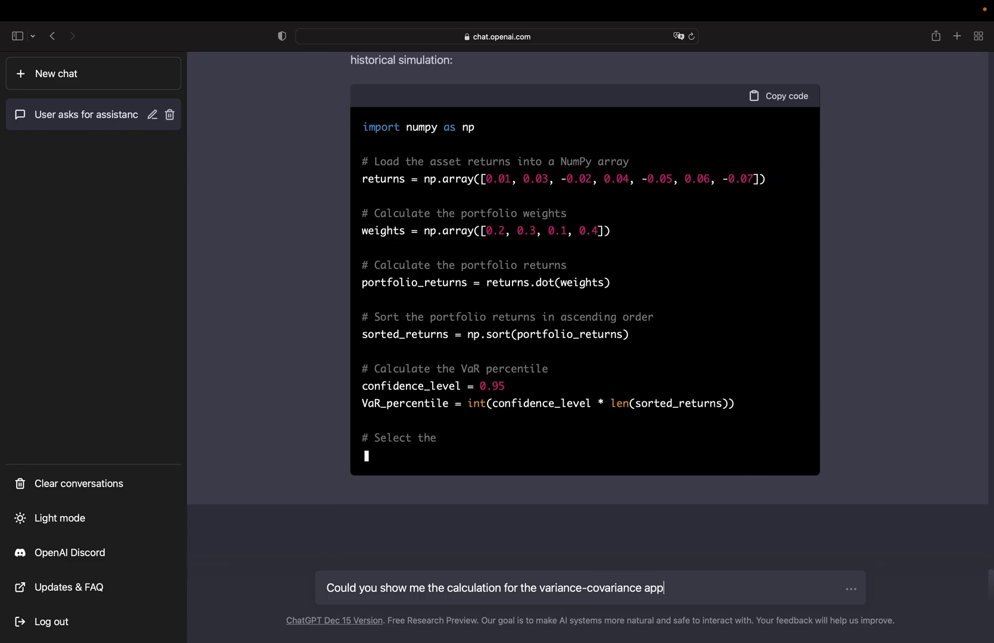
type("roach?")
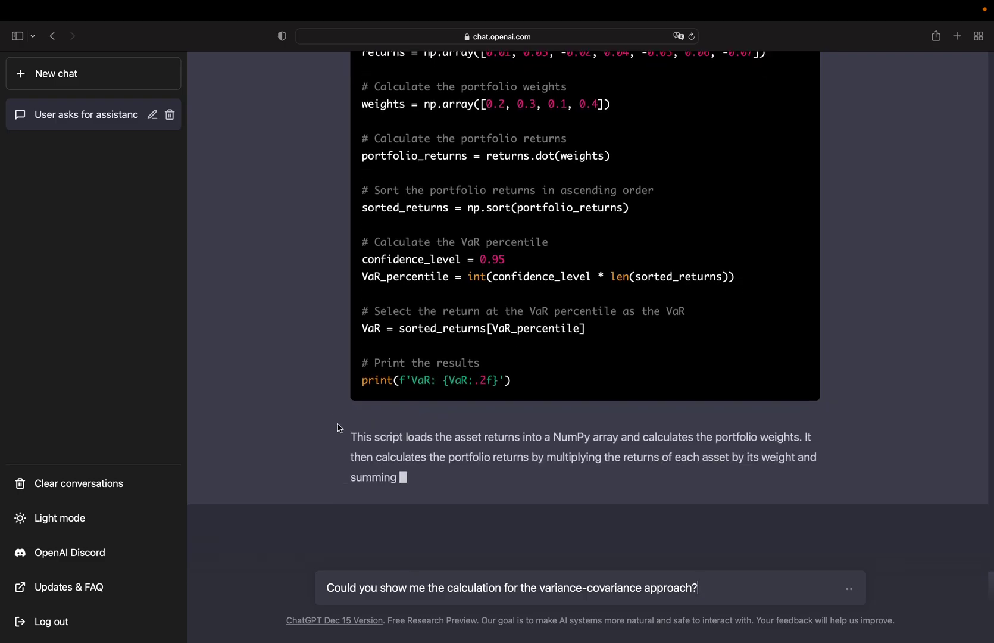
scroll(339, 423, "up", 5)
scroll(338, 424, "down", 3)
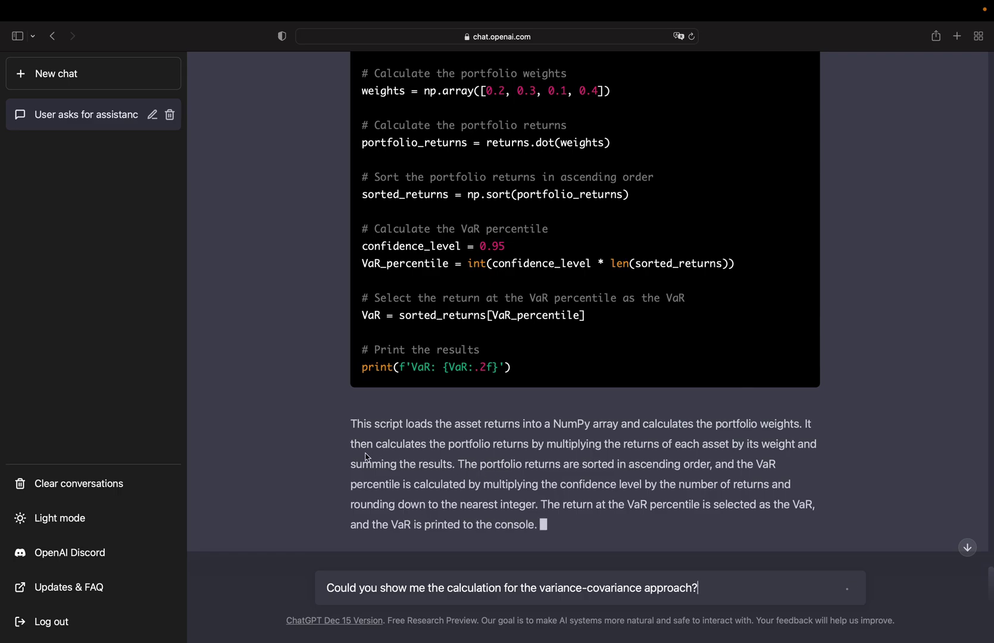
scroll(366, 456, "down", 3)
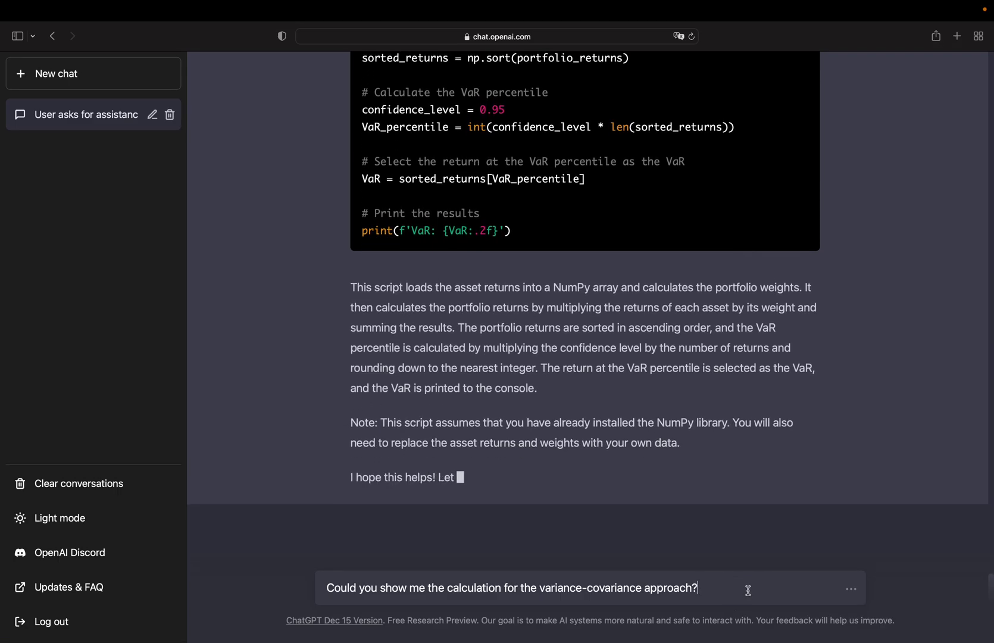
Send the follow-up asking for a variance-covariance VaR script using a covariance matrix and norm.ppf.
key("Return")
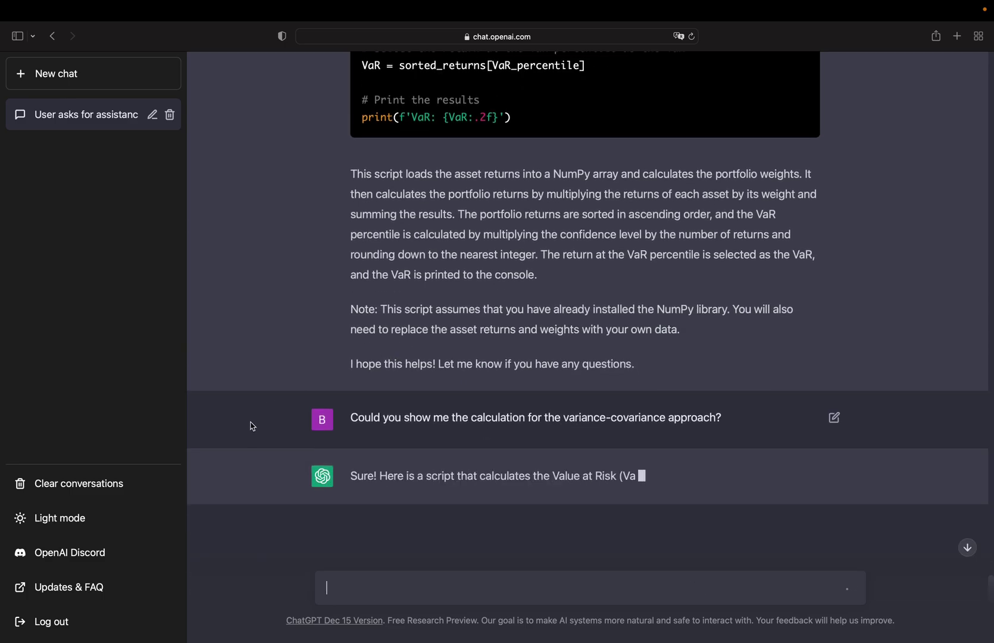